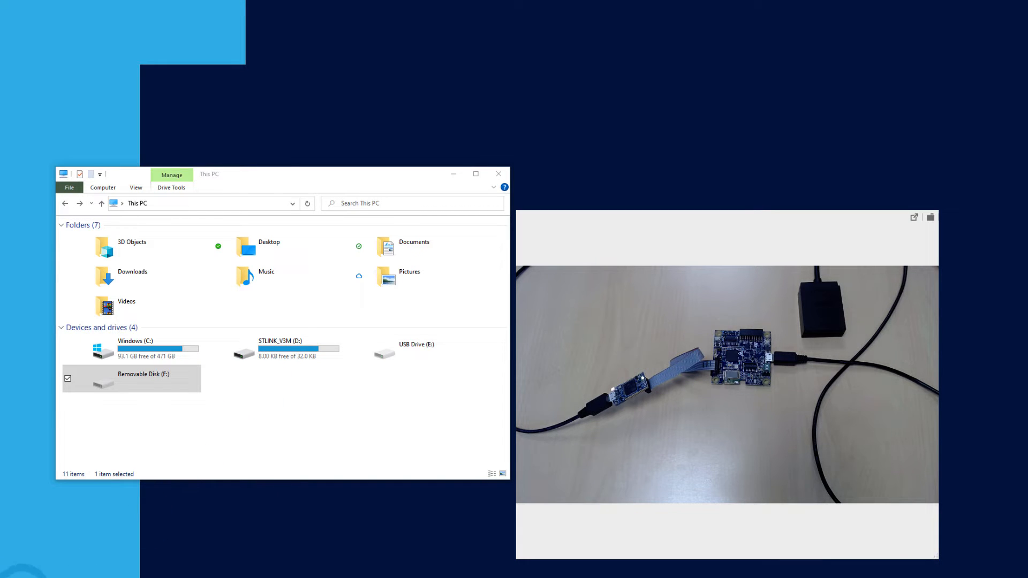
- Launch NanoEdge AI Studio and restore its maximized window to a smaller size so the board's camera view can be seen
{"action": "left_click", "coordinate": [11, 577]}
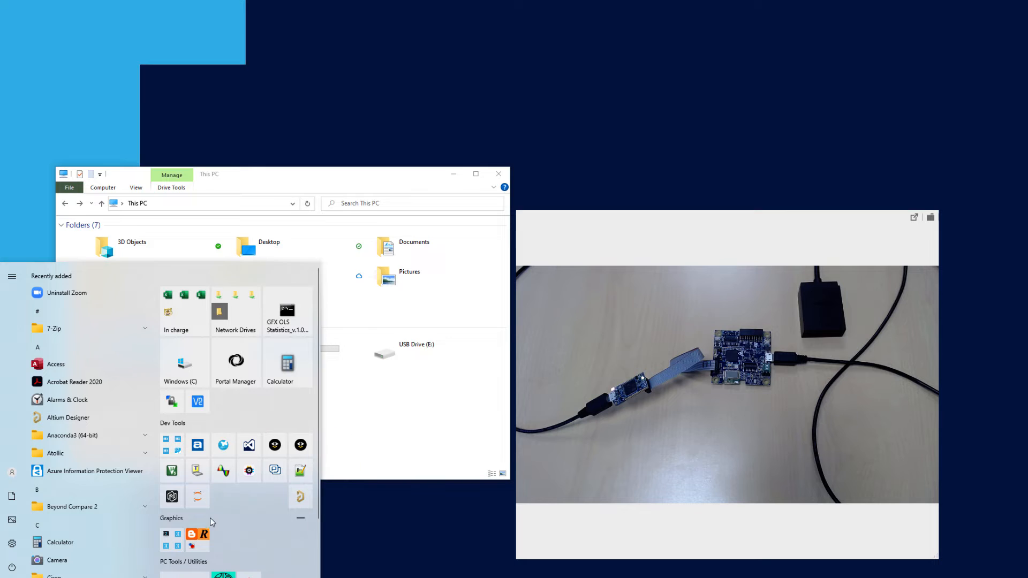
{"action": "left_click", "coordinate": [172, 496]}
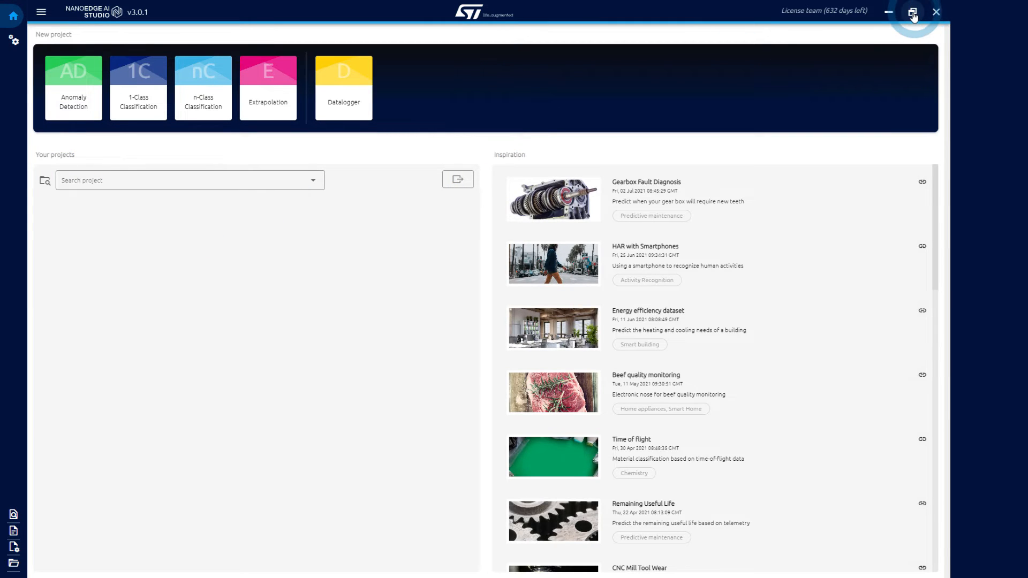
{"action": "left_click", "coordinate": [912, 12]}
{"action": "left_click_drag", "start_coordinate": [598, 130], "coordinate": [516, 31]}
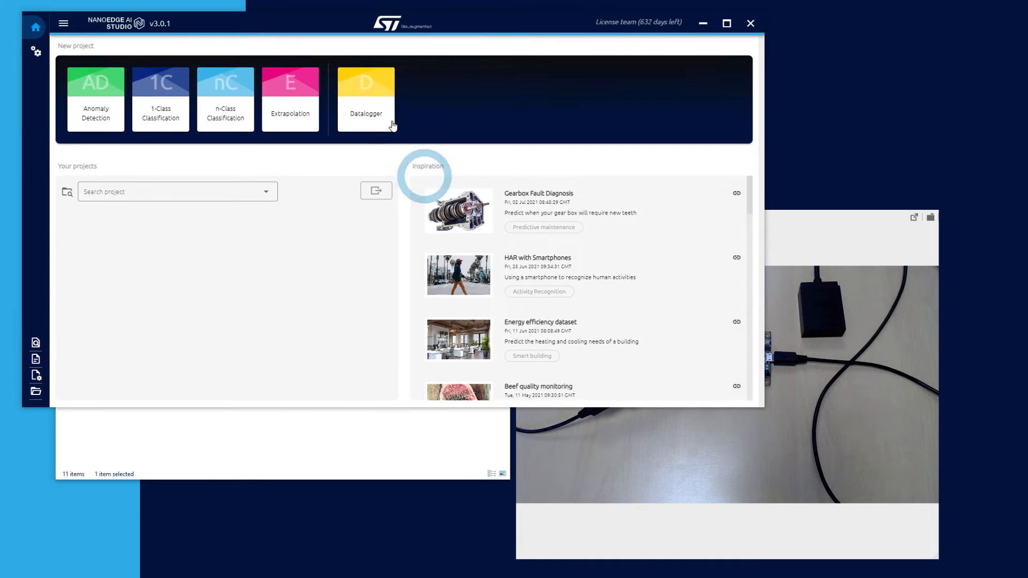
- Open the Datalogger tool, load the binary onto the connected STWIN board and bring the camera view forward
{"action": "left_click", "coordinate": [364, 89]}
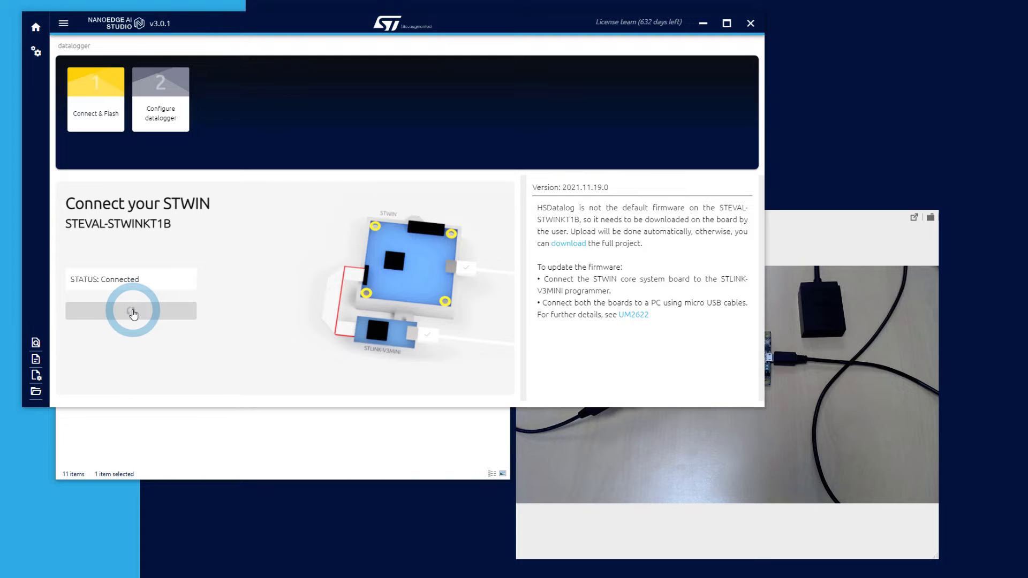
{"action": "left_click", "coordinate": [782, 220]}
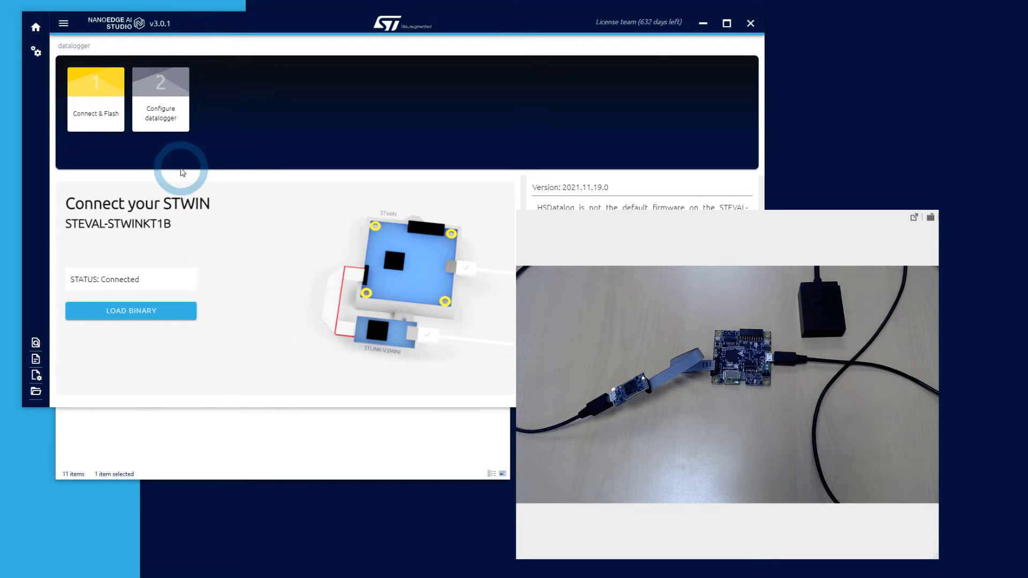
- Open the datalogger configuration and check the SD card's drive in File Explorer before returning to the sensor list
{"action": "left_click", "coordinate": [160, 94]}
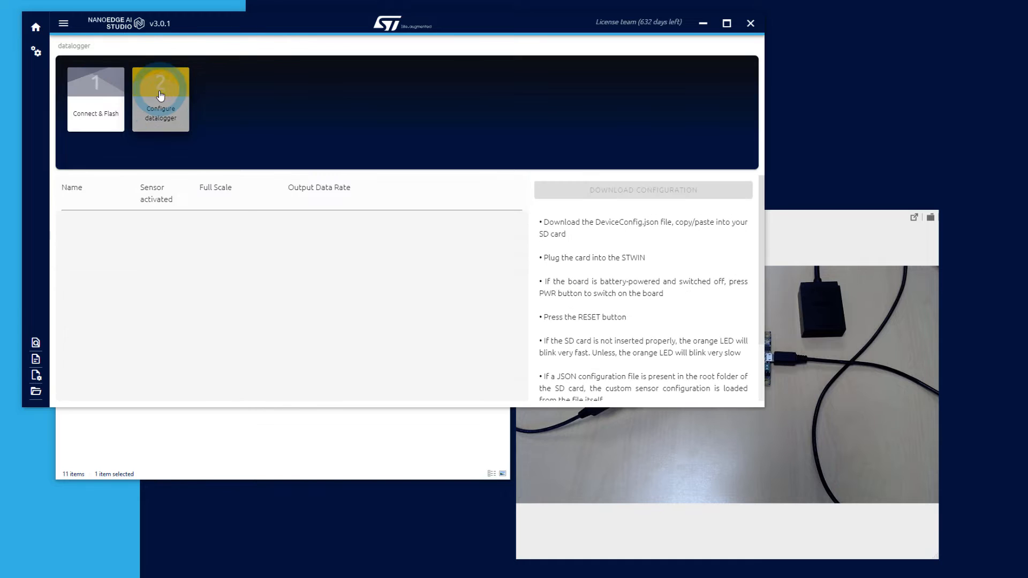
{"action": "left_click", "coordinate": [852, 219]}
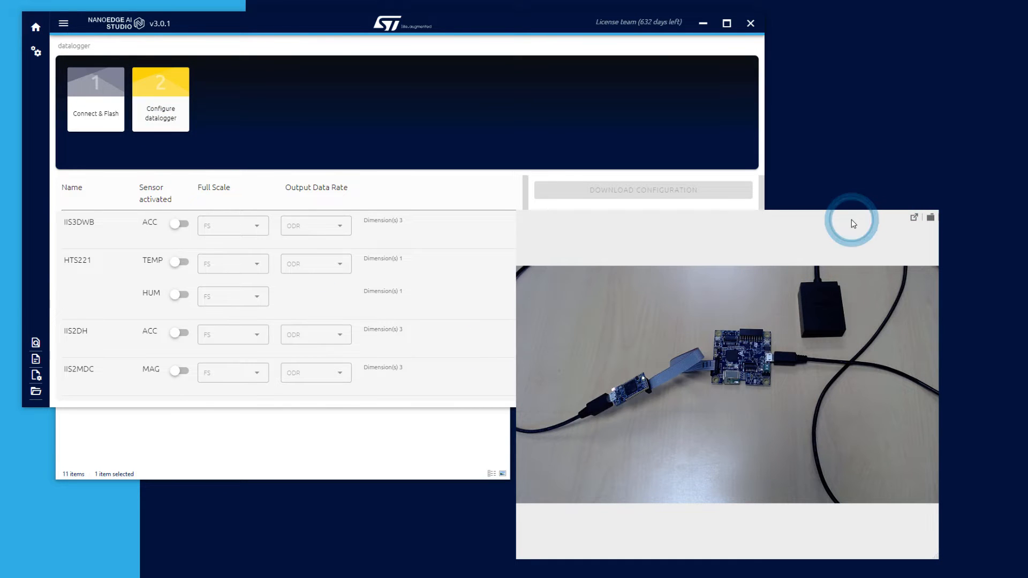
{"action": "left_click", "coordinate": [781, 328]}
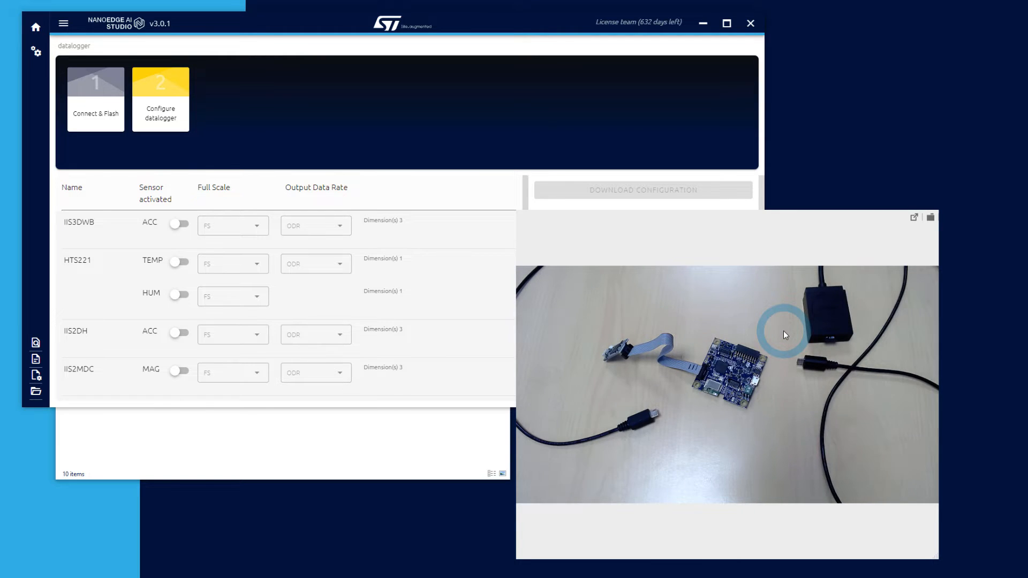
{"action": "left_click", "coordinate": [403, 445]}
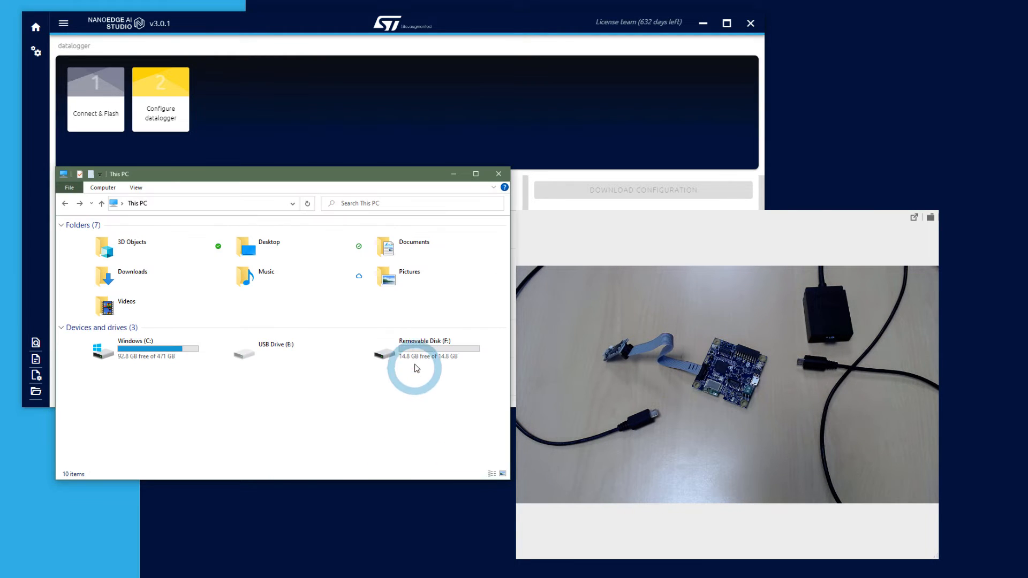
{"action": "left_click", "coordinate": [212, 52]}
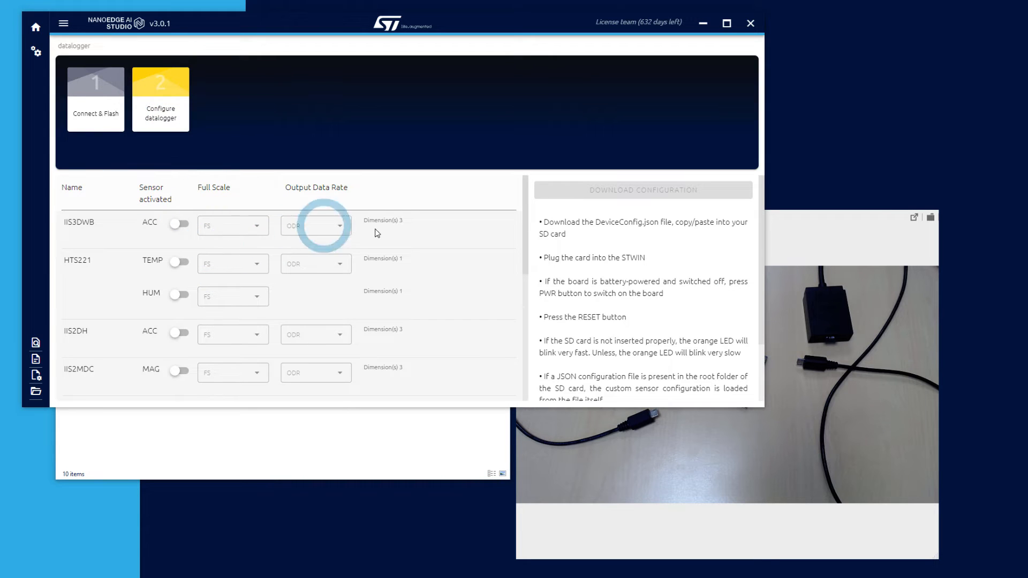
- Activate the IIS3DWB accelerometer with a full scale of 8 and an output data rate of 26667
{"action": "scroll", "coordinate": [354, 323], "scroll_direction": "down", "scroll_amount": 1}
{"action": "scroll", "coordinate": [354, 323], "scroll_direction": "down", "scroll_amount": 6}
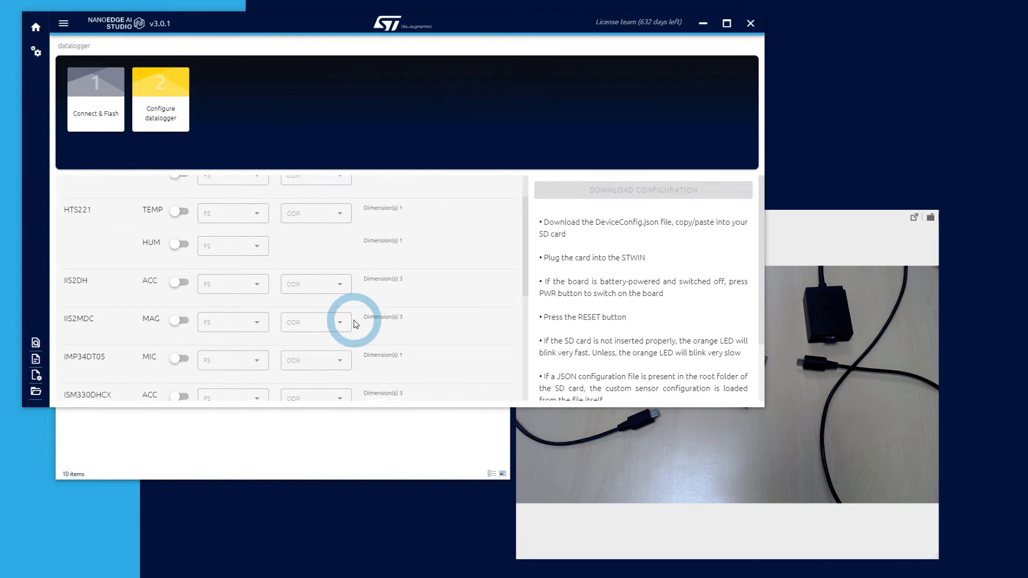
{"action": "scroll", "coordinate": [354, 324], "scroll_direction": "up", "scroll_amount": 7}
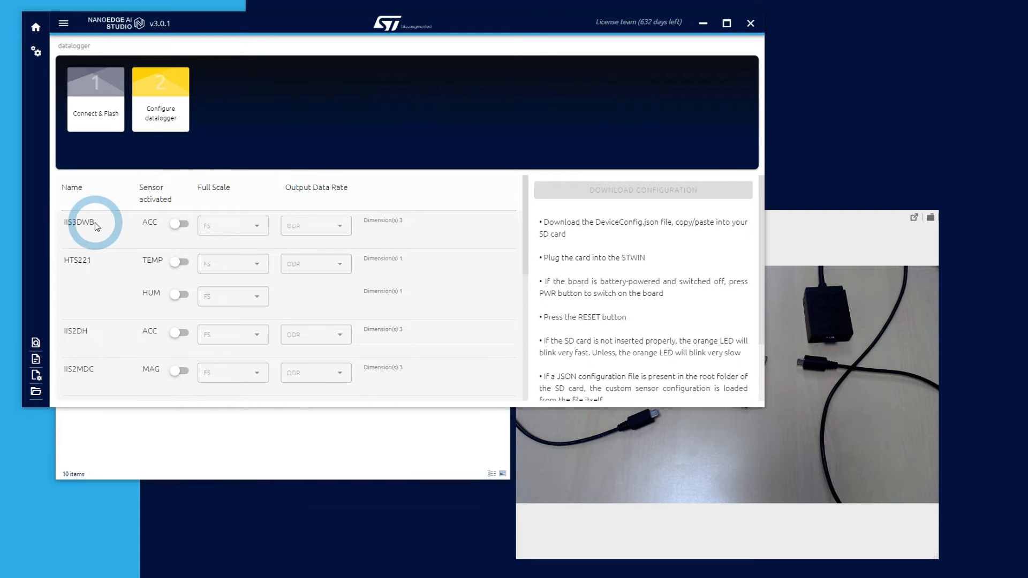
{"action": "left_click", "coordinate": [177, 226]}
{"action": "left_click", "coordinate": [258, 229]}
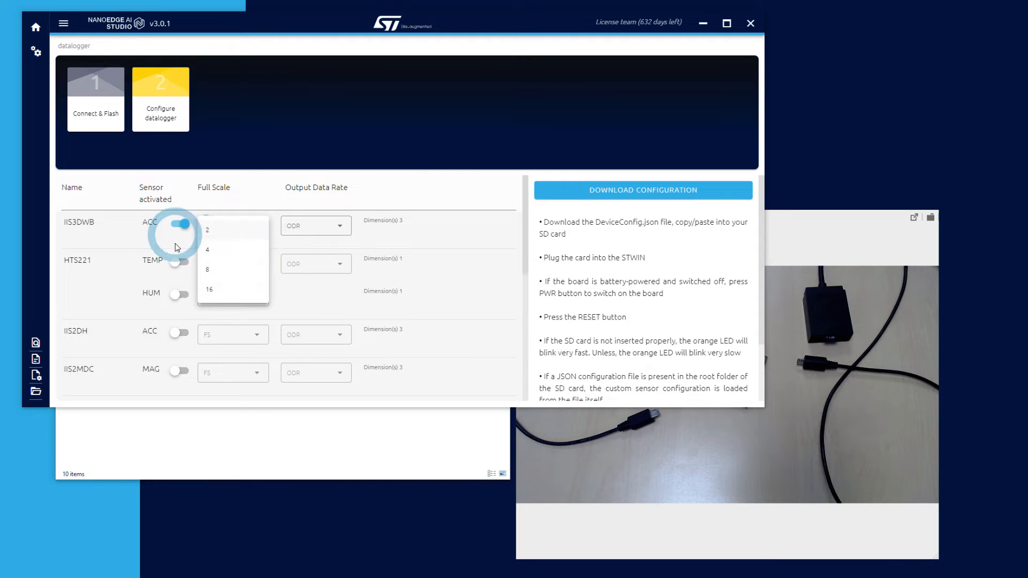
{"action": "left_click", "coordinate": [209, 270]}
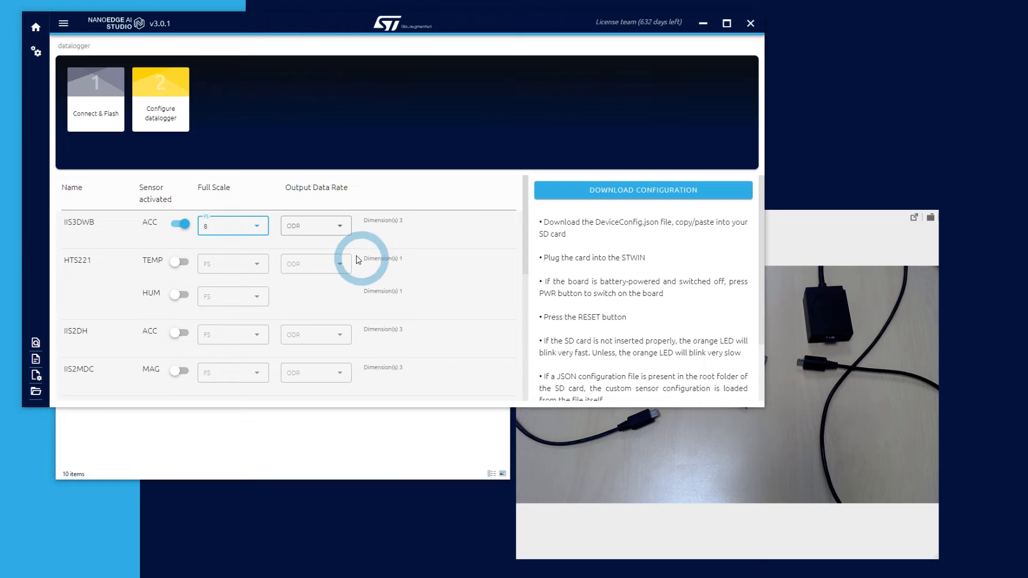
{"action": "left_click", "coordinate": [340, 227]}
{"action": "left_click", "coordinate": [294, 229]}
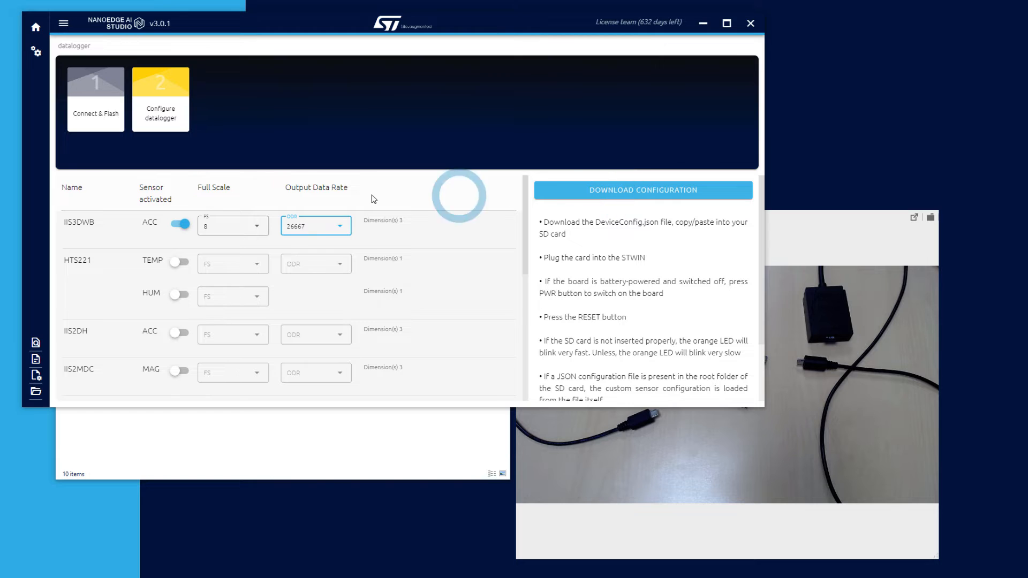
- Download the datalogger configuration as DeviceConfig.json to the root of Removable Disk (F:)
{"action": "left_click", "coordinate": [610, 199]}
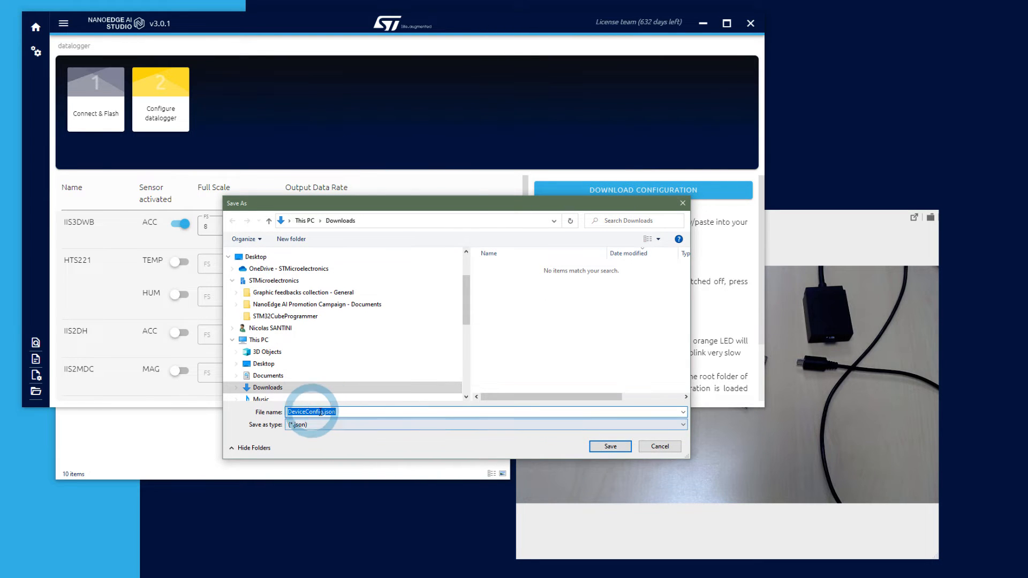
{"action": "scroll", "coordinate": [273, 338], "scroll_direction": "down", "scroll_amount": 3}
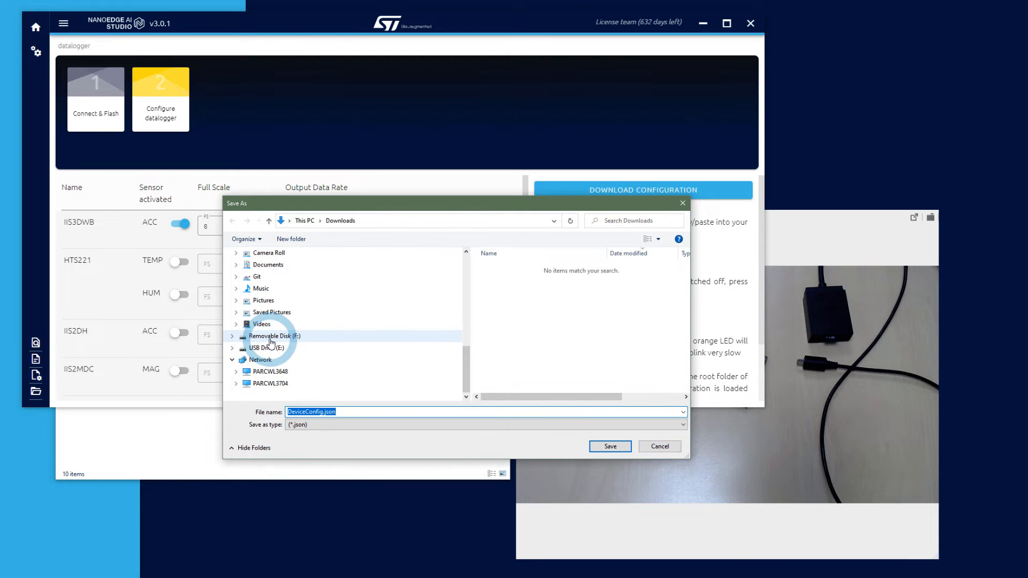
{"action": "left_click", "coordinate": [95, 577]}
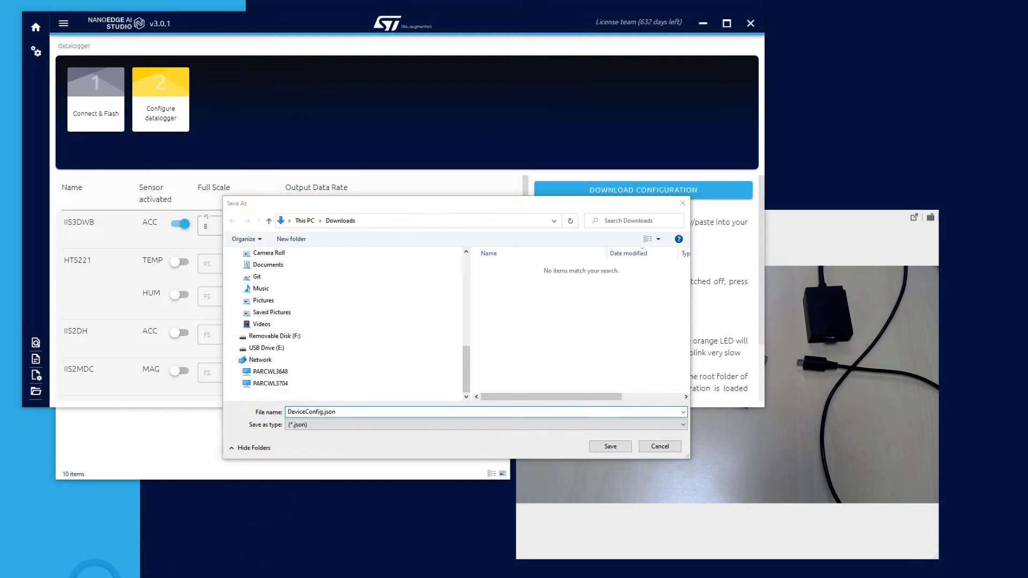
{"action": "left_click", "coordinate": [592, 356]}
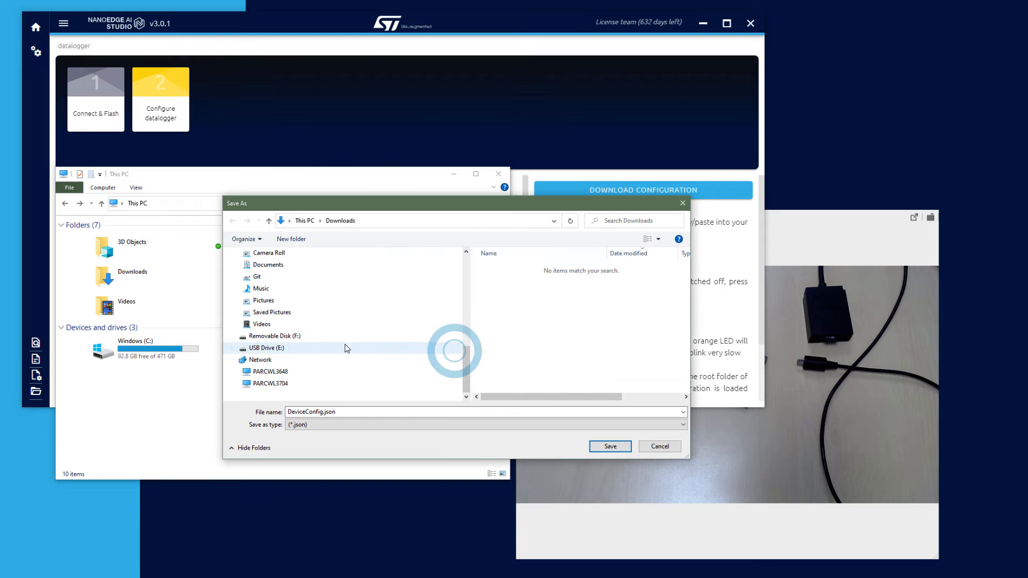
{"action": "left_click", "coordinate": [268, 336]}
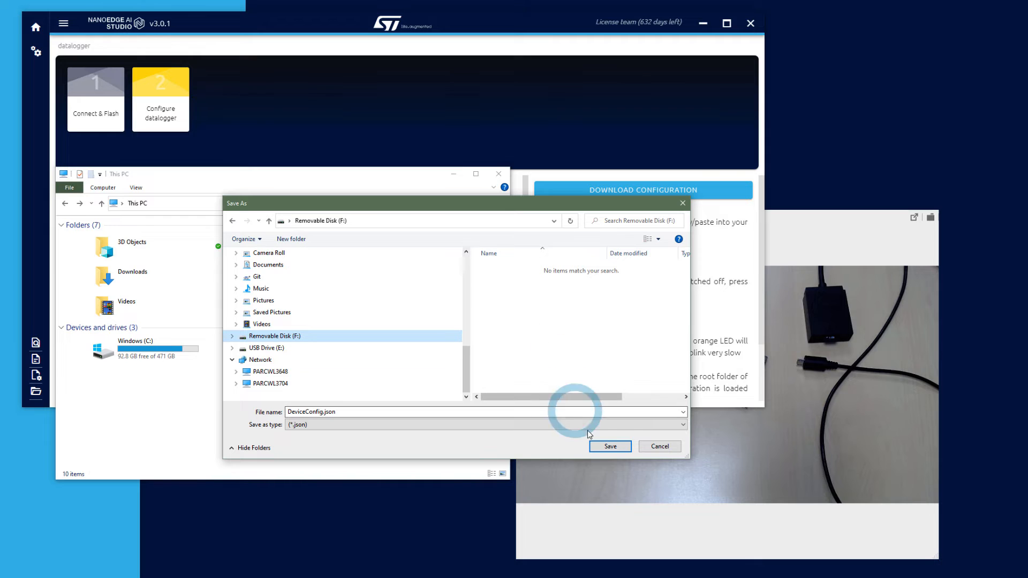
{"action": "left_click", "coordinate": [609, 446]}
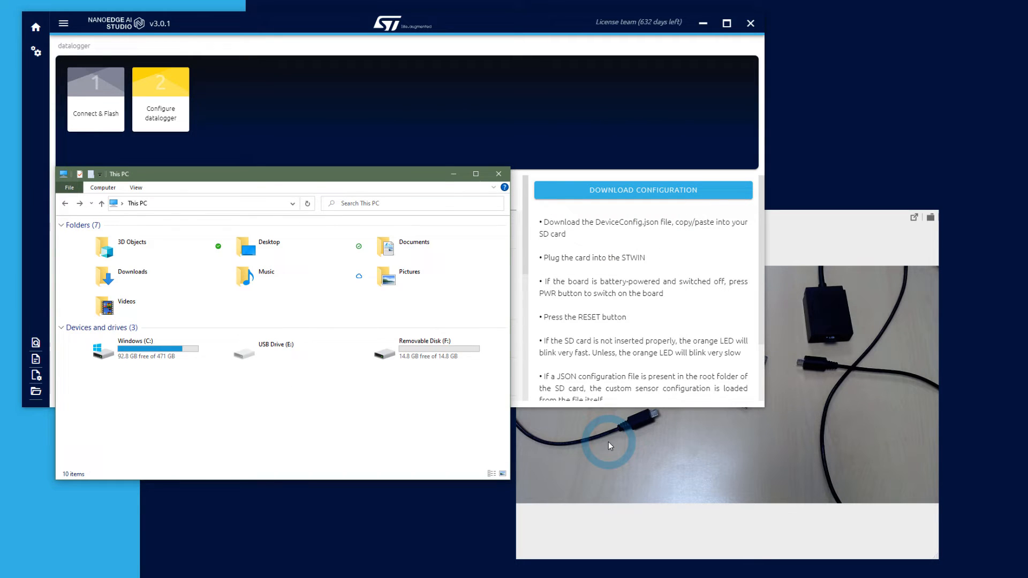
- Check the contents of Removable Disk (F:) in File Explorer for the saved configuration file and bring the board's camera view forward
{"action": "double_click", "coordinate": [407, 349]}
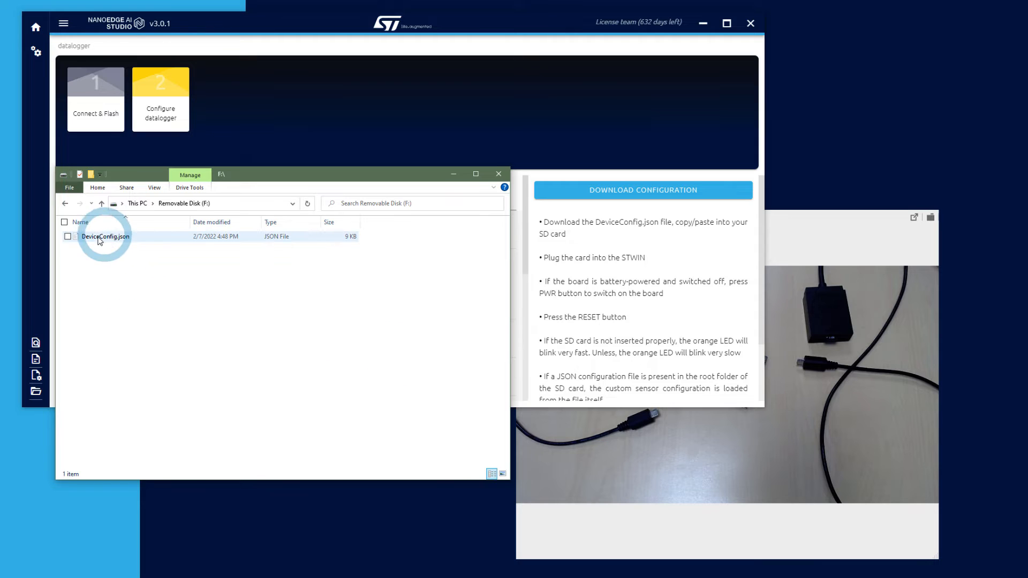
{"action": "left_click", "coordinate": [64, 204]}
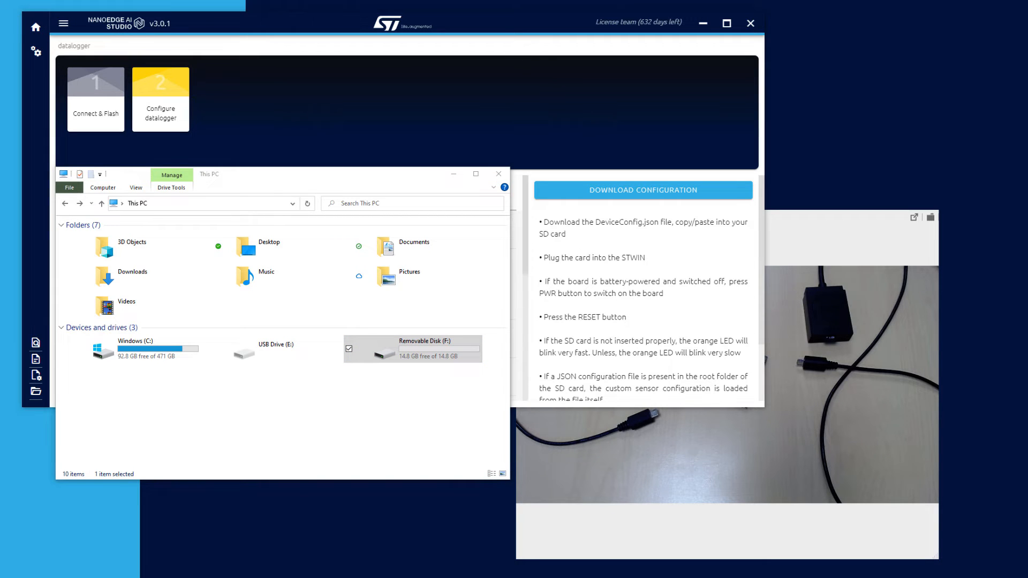
{"action": "left_click", "coordinate": [407, 384]}
{"action": "left_click", "coordinate": [828, 217]}
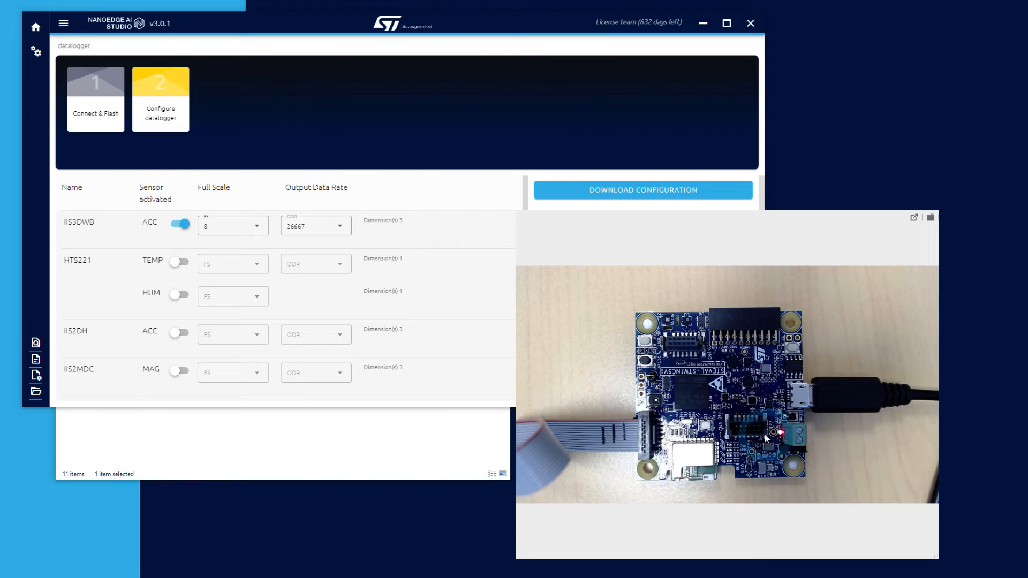
- Read the datalogger instructions on SD card insertion, LED signals and starting data recording, and return to the board's camera view
{"action": "left_click", "coordinate": [254, 26]}
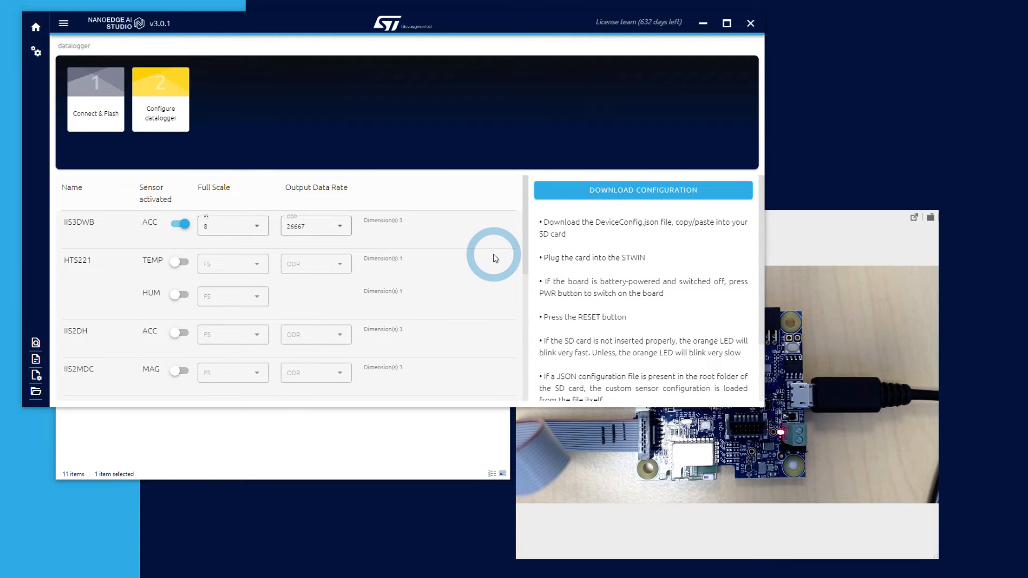
{"action": "scroll", "coordinate": [603, 293], "scroll_direction": "down", "scroll_amount": 1}
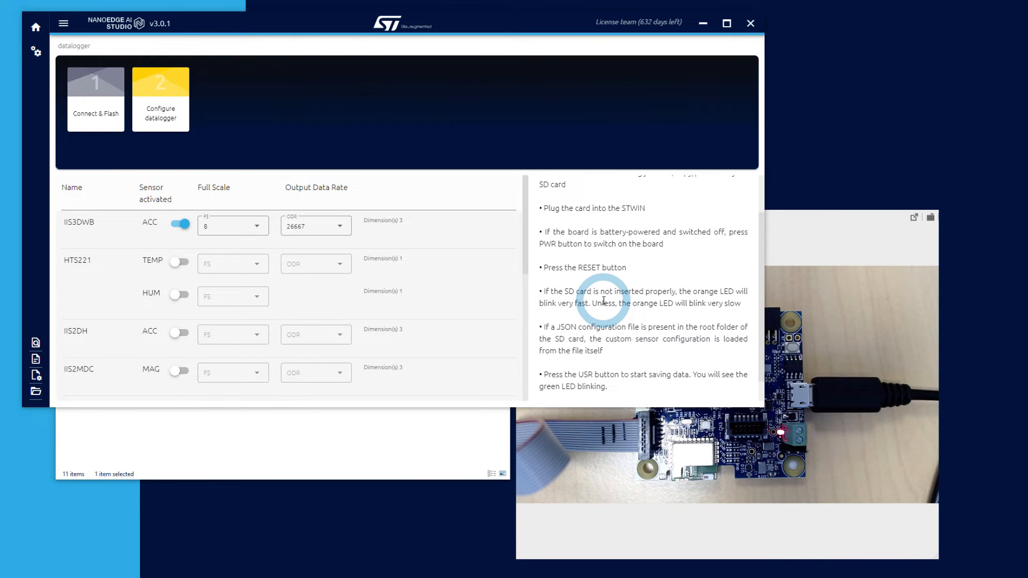
{"action": "left_click", "coordinate": [802, 224]}
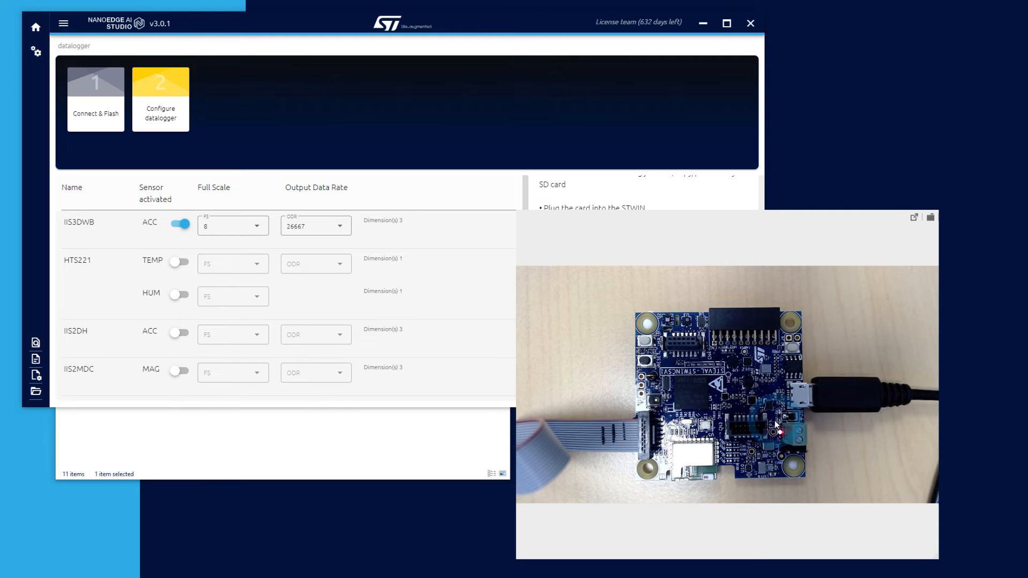
- Open the STWIN_00001 folder on Removable Disk (F:) in File Explorer to examine the files recorded by the board
{"action": "left_click", "coordinate": [65, 479]}
{"action": "left_click", "coordinate": [160, 305]}
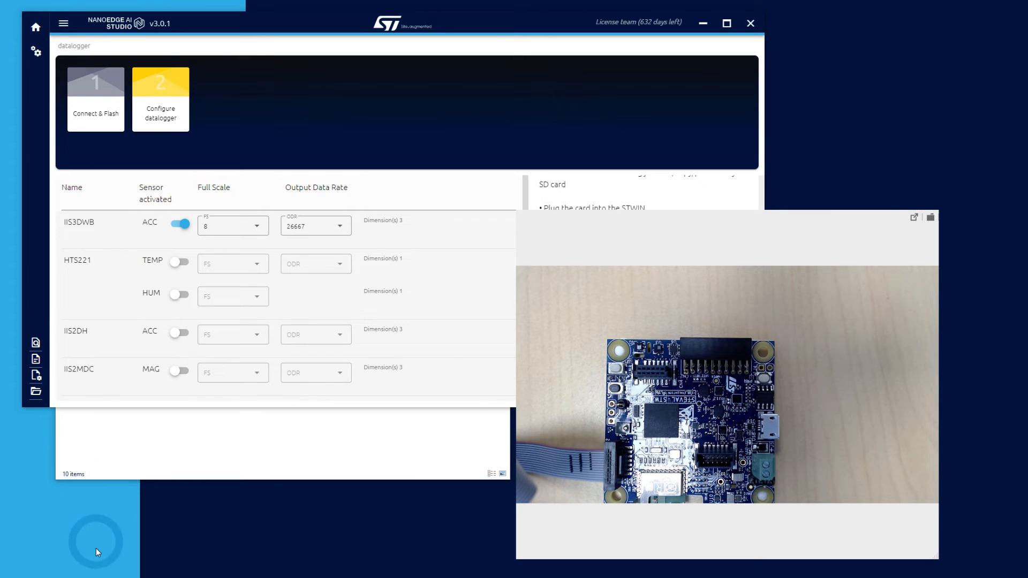
{"action": "left_click", "coordinate": [105, 577]}
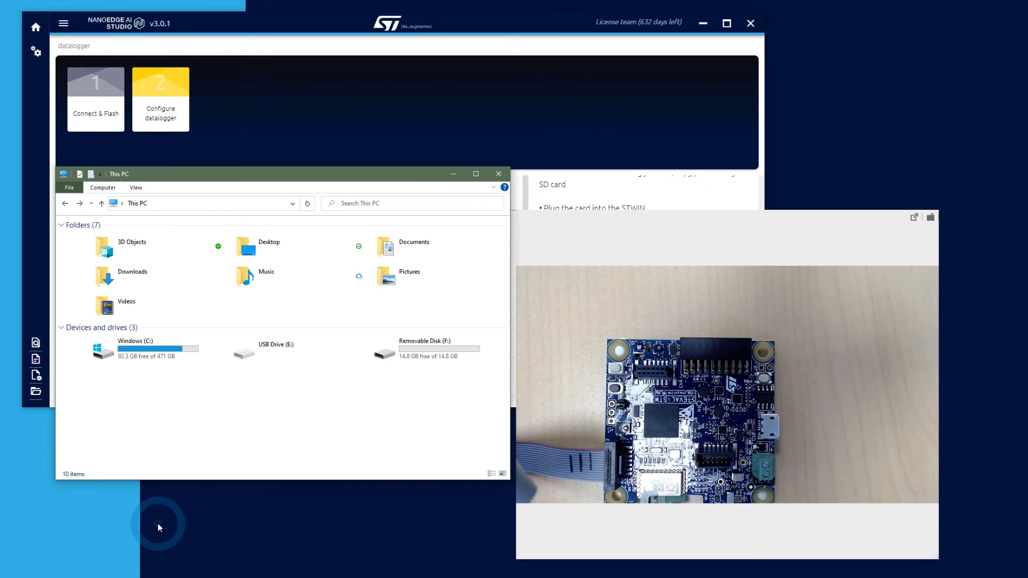
{"action": "double_click", "coordinate": [423, 351]}
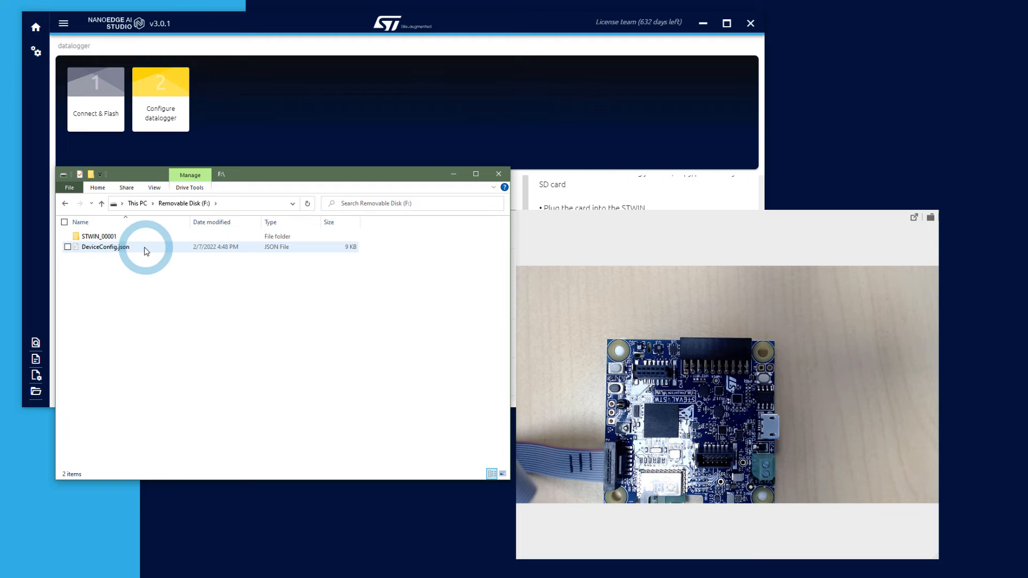
{"action": "double_click", "coordinate": [93, 237]}
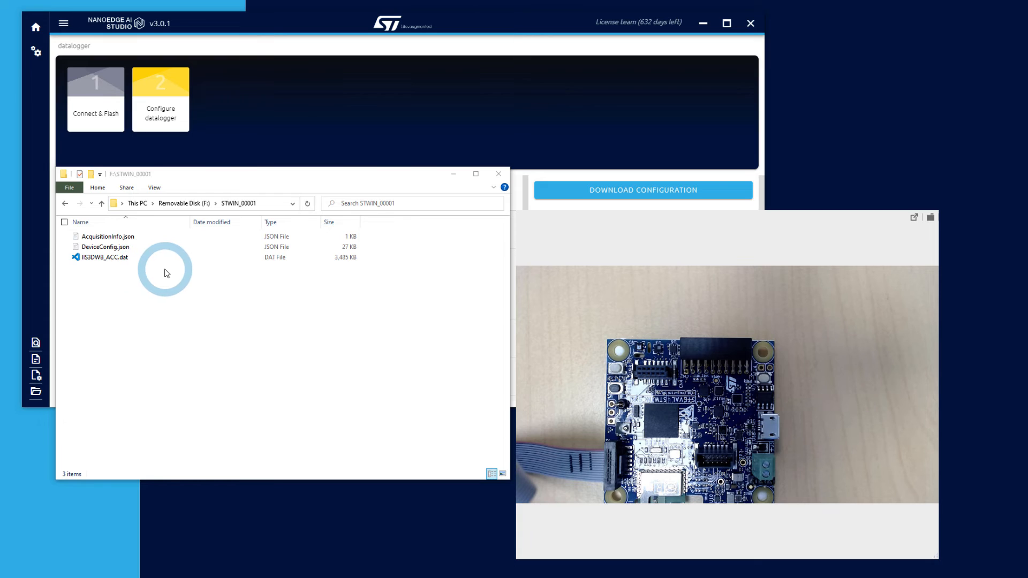
{"action": "left_click", "coordinate": [269, 31]}
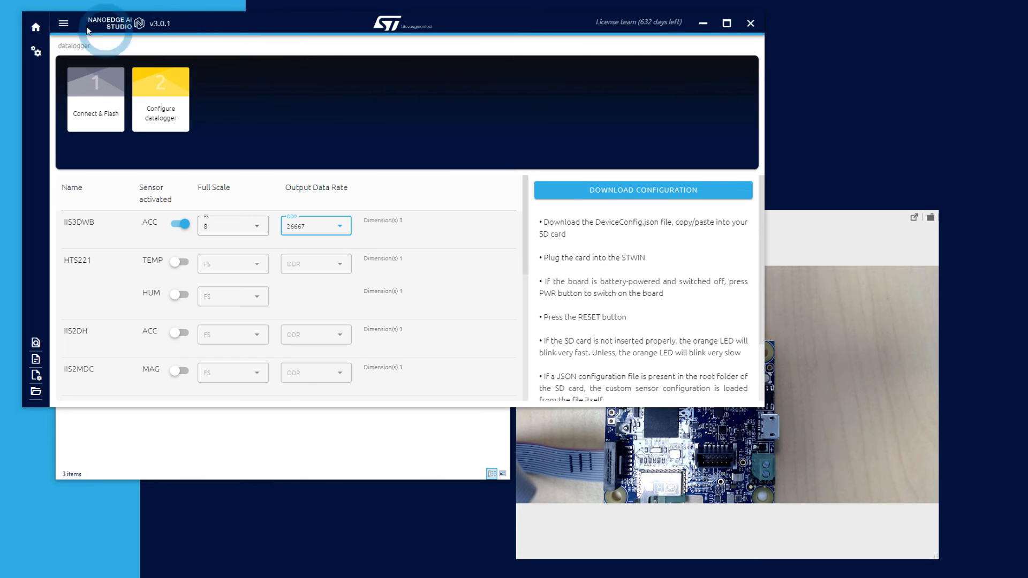
{"action": "left_click", "coordinate": [36, 28]}
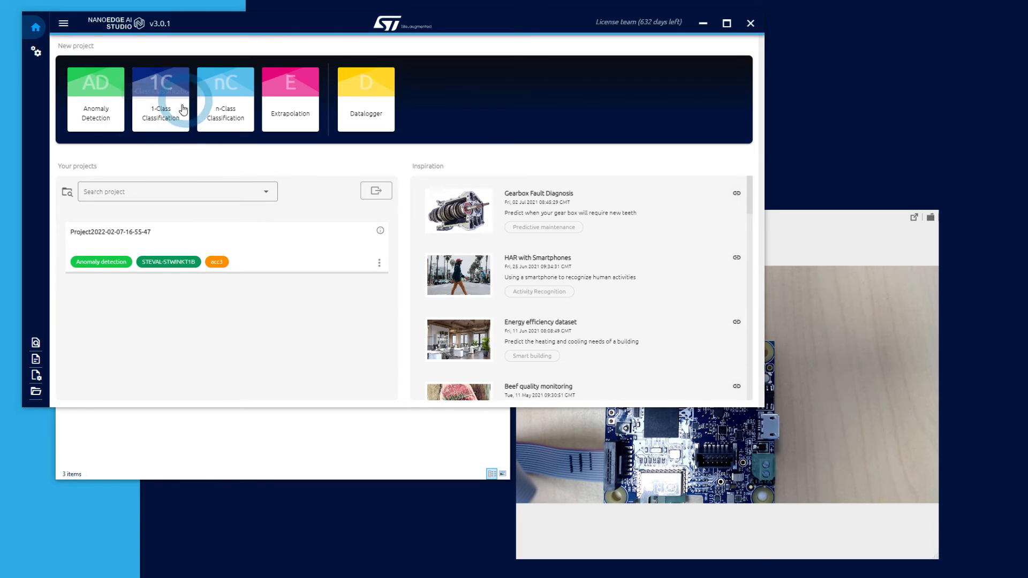
{"action": "left_click", "coordinate": [98, 100]}
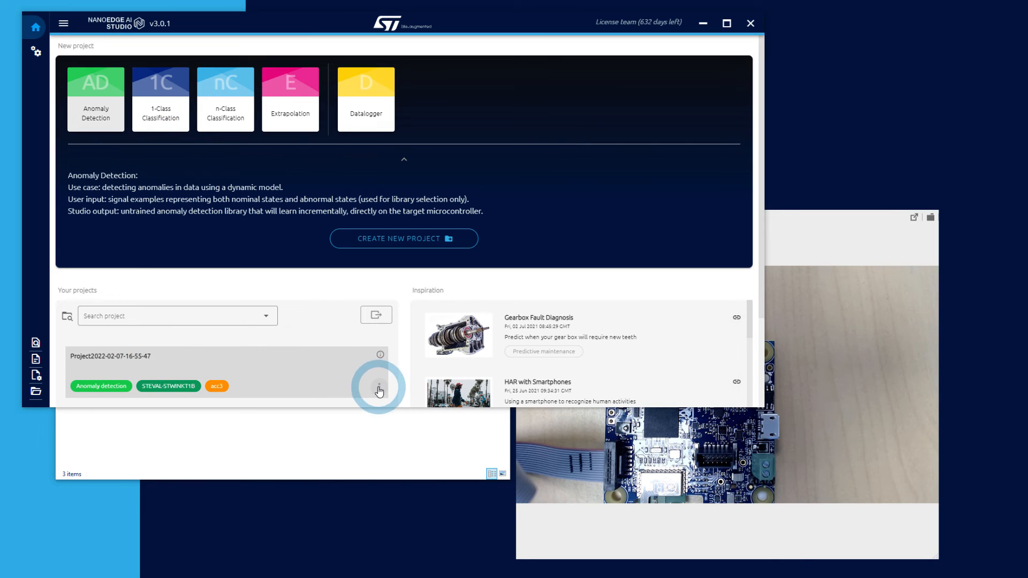
{"action": "left_click", "coordinate": [149, 357]}
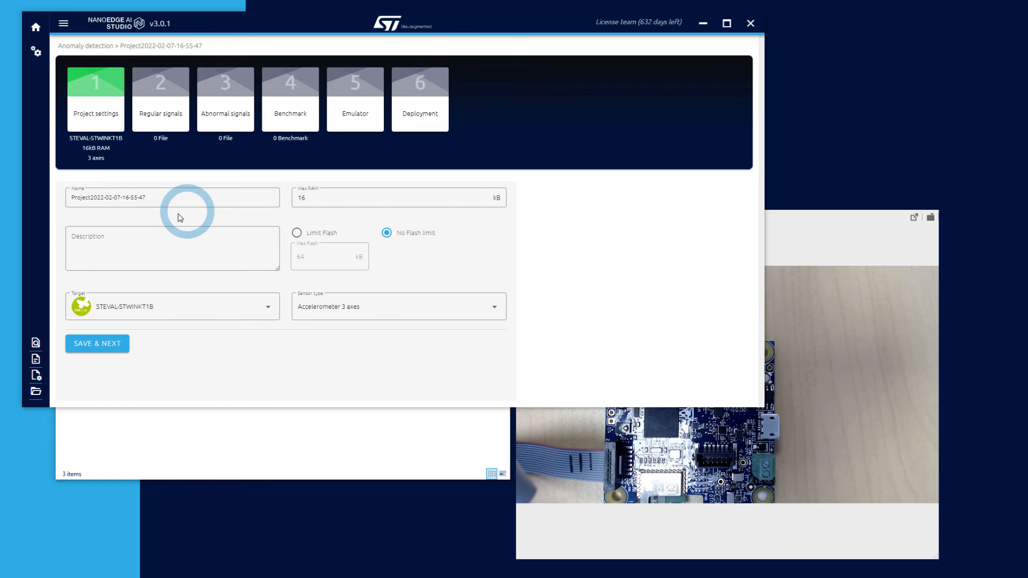
- Save the project settings and begin adding a regular signal with the datalogger (.DAT) as its source
{"action": "left_click", "coordinate": [97, 344]}
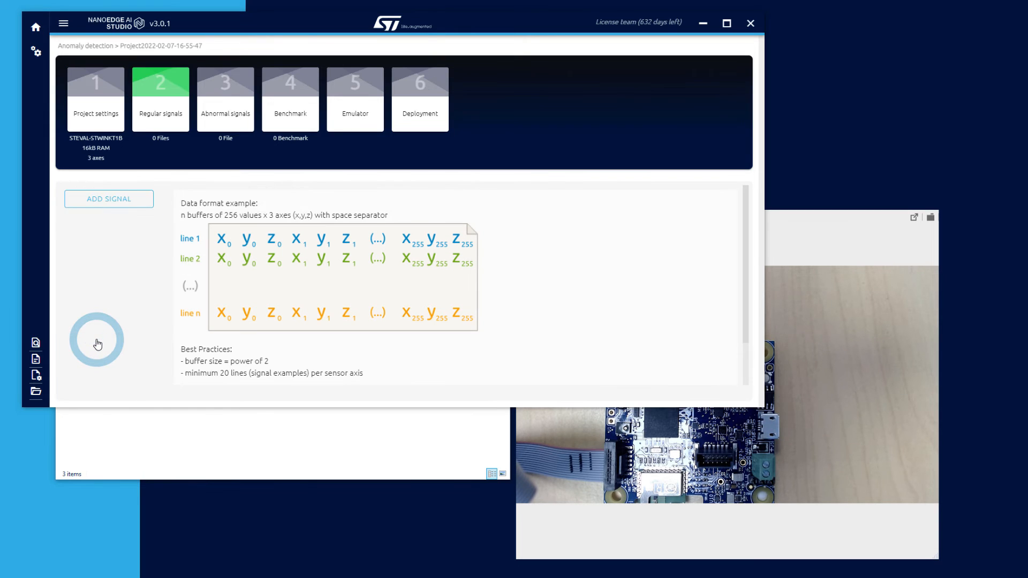
{"action": "left_click", "coordinate": [105, 203]}
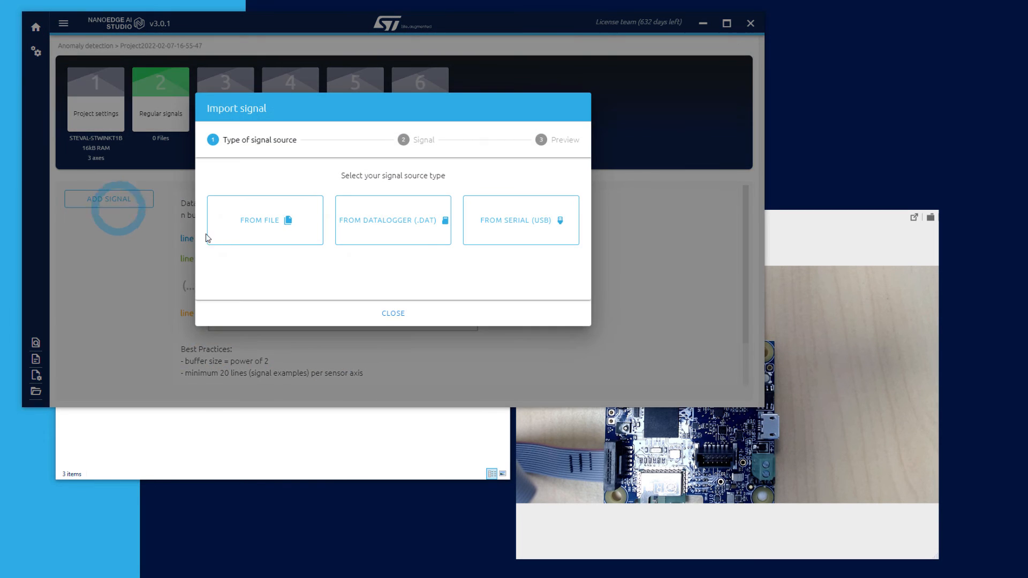
{"action": "left_click", "coordinate": [379, 225]}
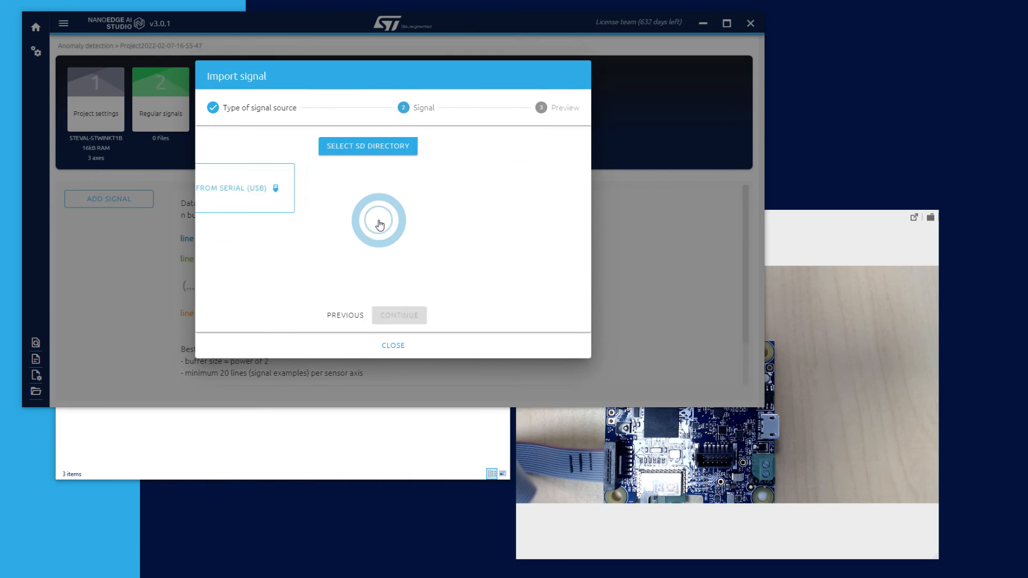
- Choose the STWIN_00001 folder on Removable Disk (F:) as the SD directory for the signal import
{"action": "left_click", "coordinate": [243, 151]}
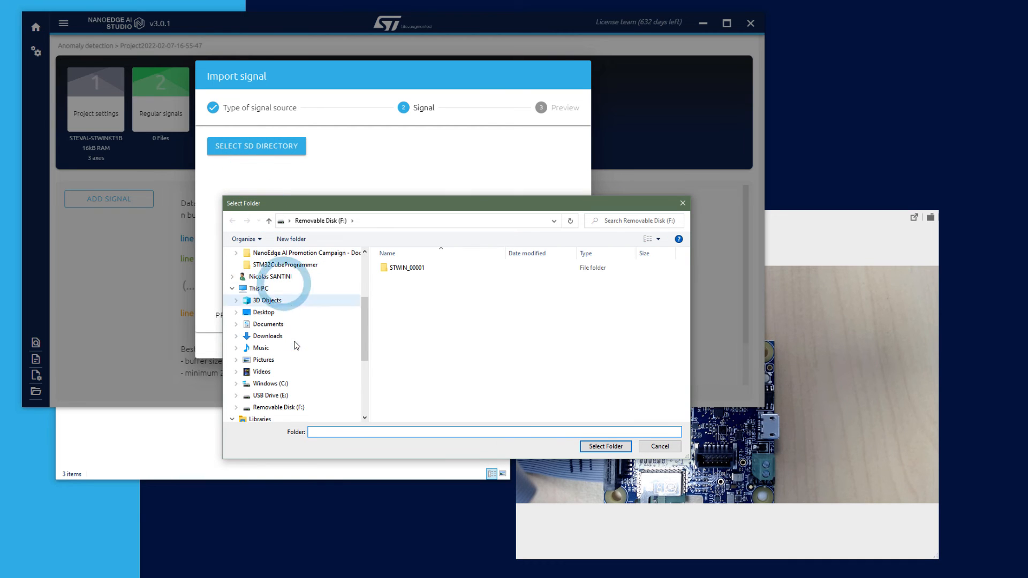
{"action": "scroll", "coordinate": [289, 410], "scroll_direction": "down", "scroll_amount": 4}
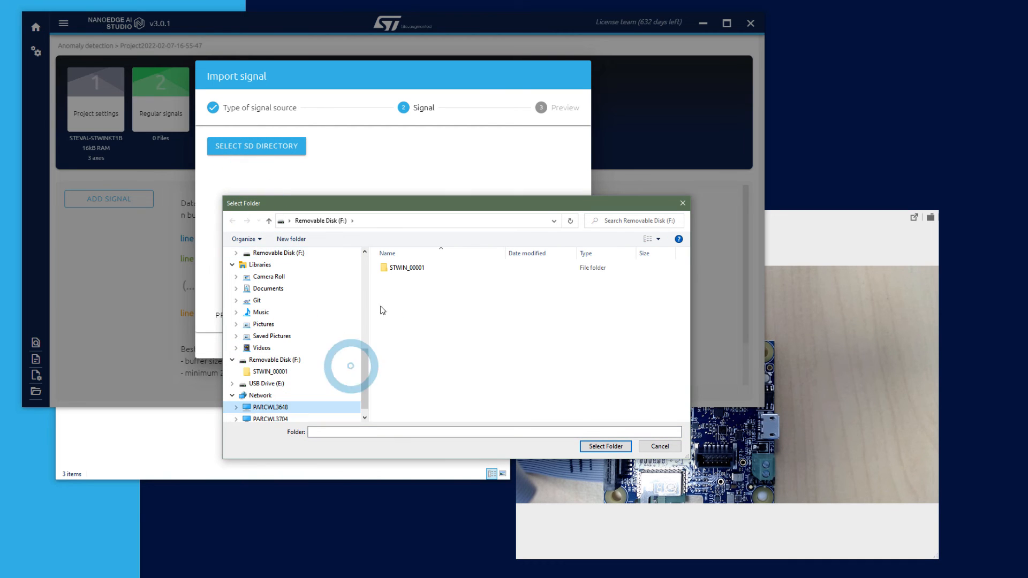
{"action": "left_click", "coordinate": [466, 268]}
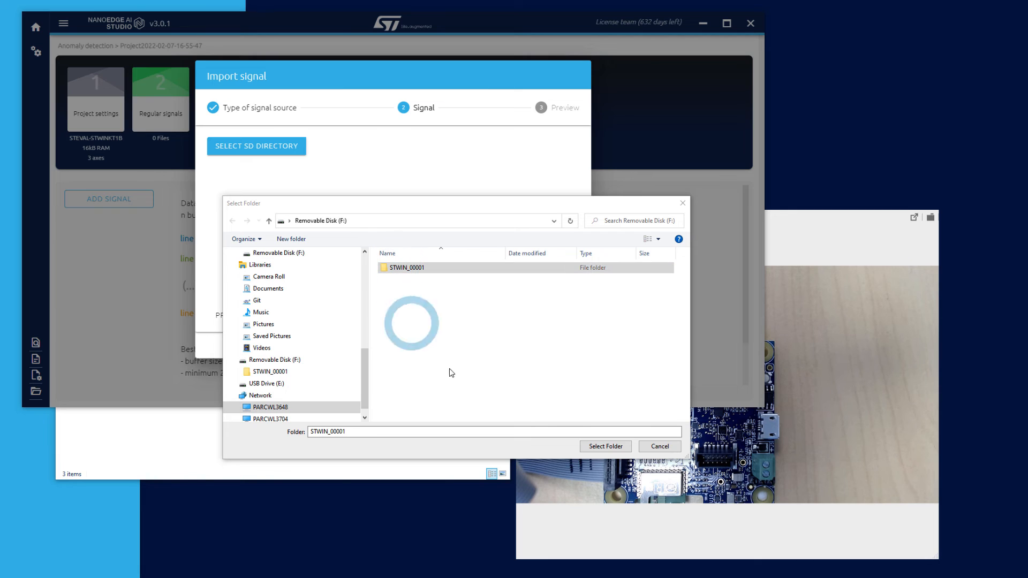
{"action": "left_click", "coordinate": [582, 433]}
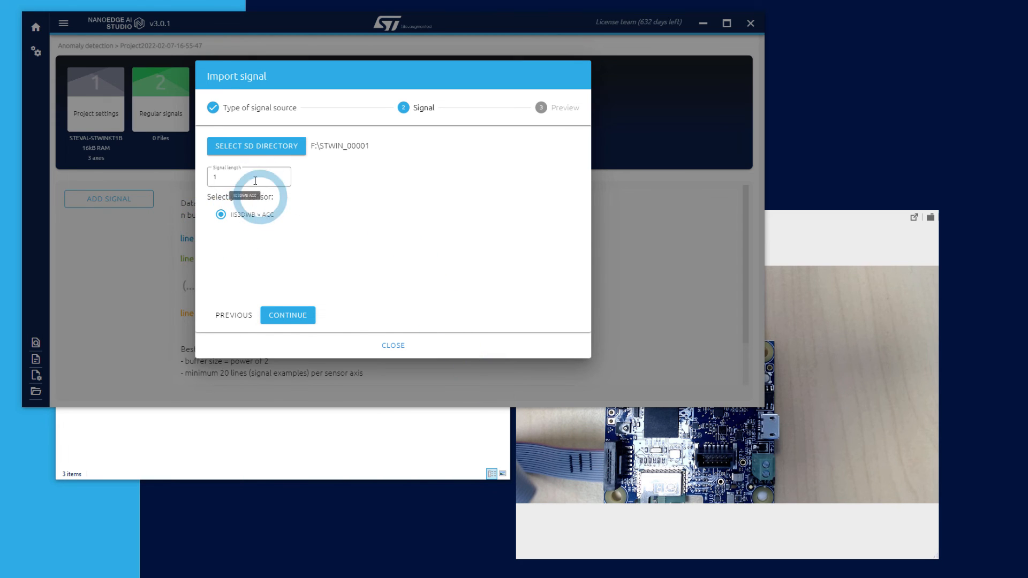
- Set the signal length to 256 and import the datalogger recording into the regular signals
{"action": "left_click", "coordinate": [214, 177]}
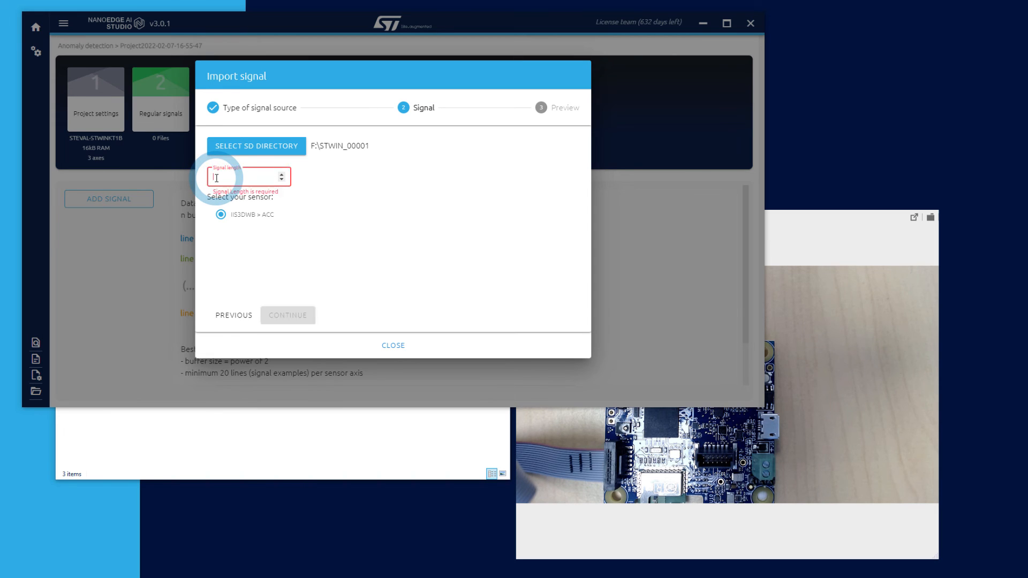
{"action": "type", "text": "256"}
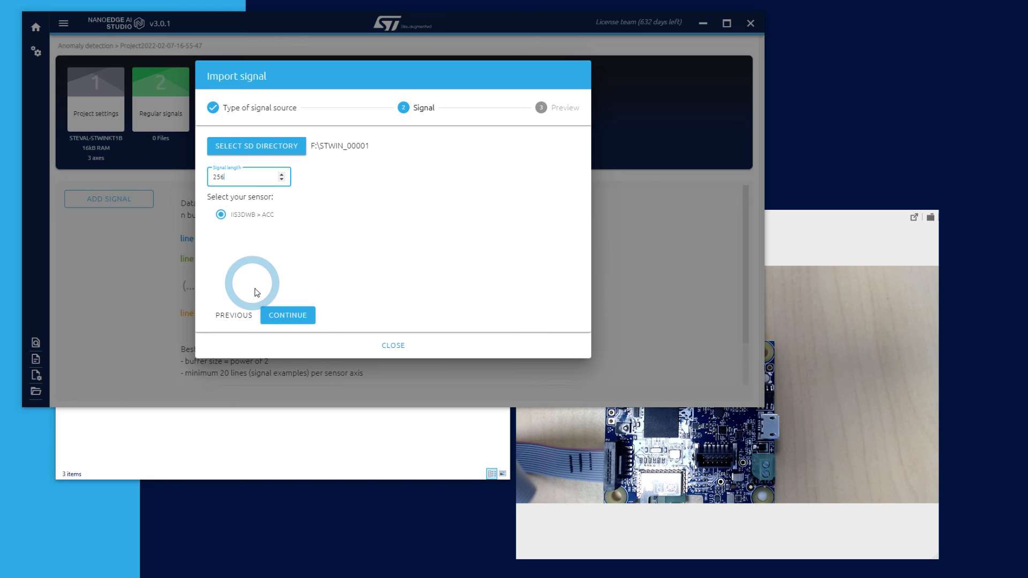
{"action": "left_click", "coordinate": [280, 315]}
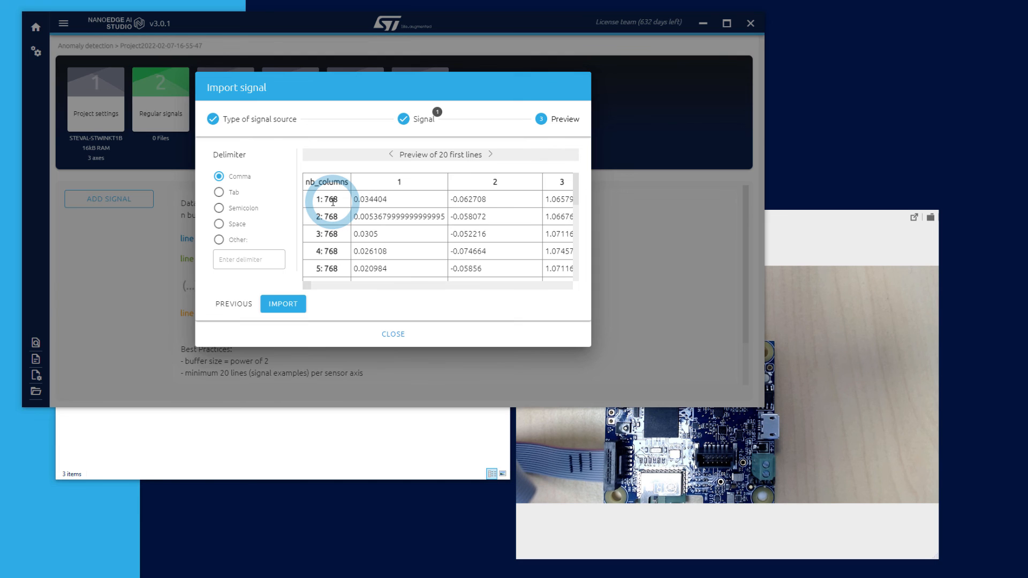
{"action": "left_click", "coordinate": [279, 305]}
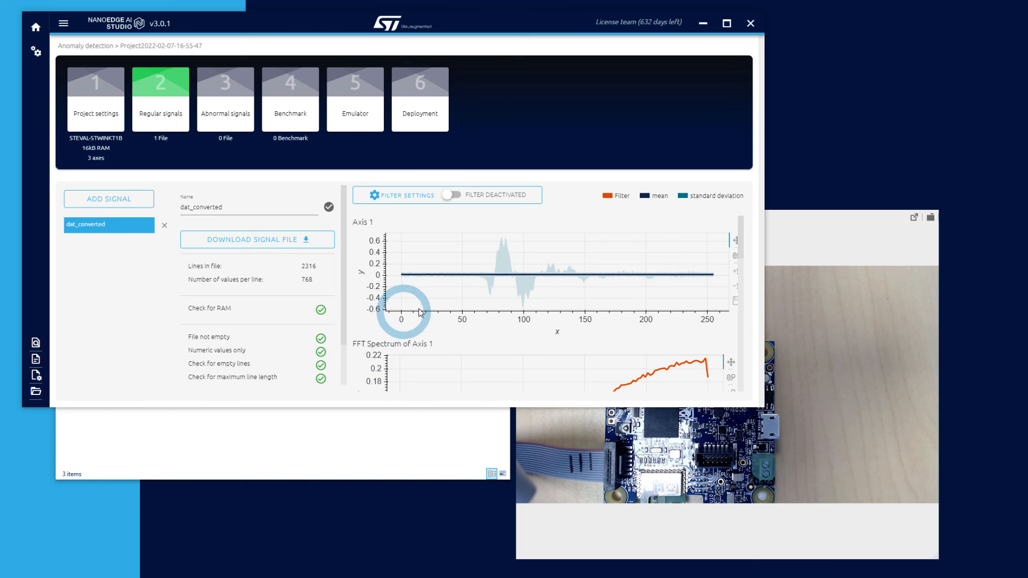
- Examine the imported signal's plots and FFT spectra for the accelerometer axes, and return to the board's camera view
{"action": "scroll", "coordinate": [417, 305], "scroll_direction": "down", "scroll_amount": 5}
{"action": "scroll", "coordinate": [462, 327], "scroll_direction": "down", "scroll_amount": 5}
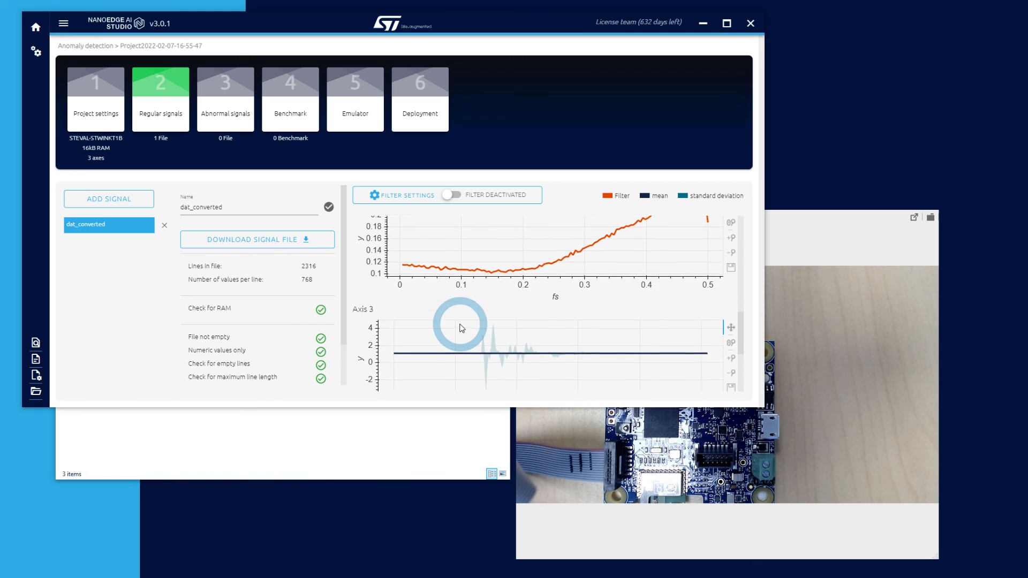
{"action": "scroll", "coordinate": [462, 327], "scroll_direction": "up", "scroll_amount": 3}
{"action": "scroll", "coordinate": [460, 327], "scroll_direction": "up", "scroll_amount": 4}
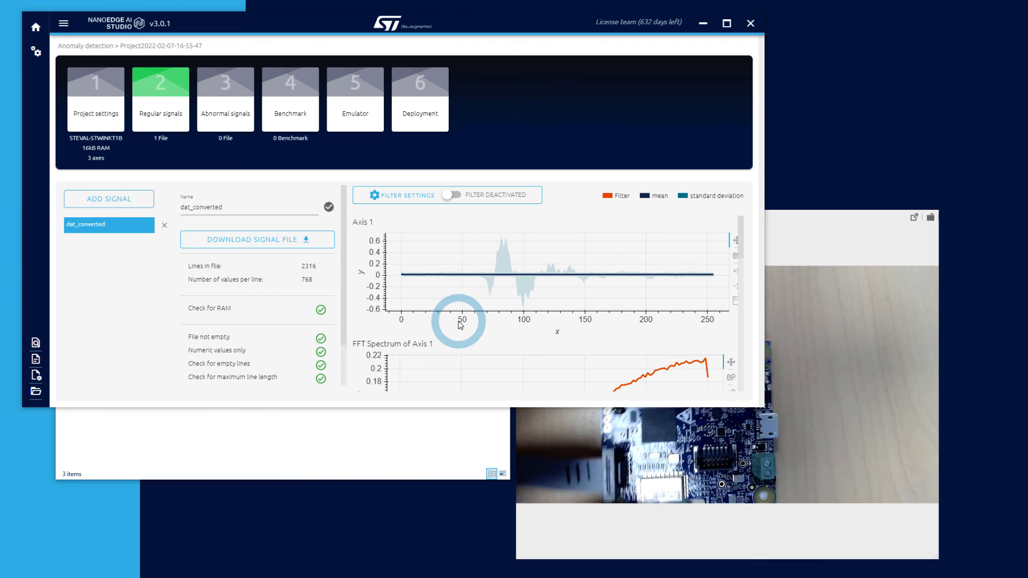
{"action": "left_click", "coordinate": [780, 232]}
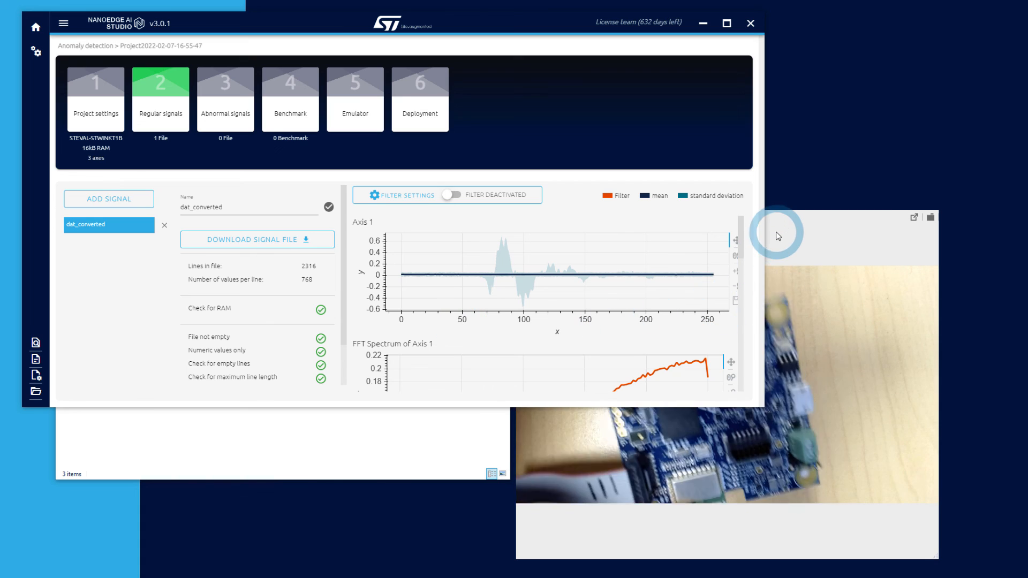